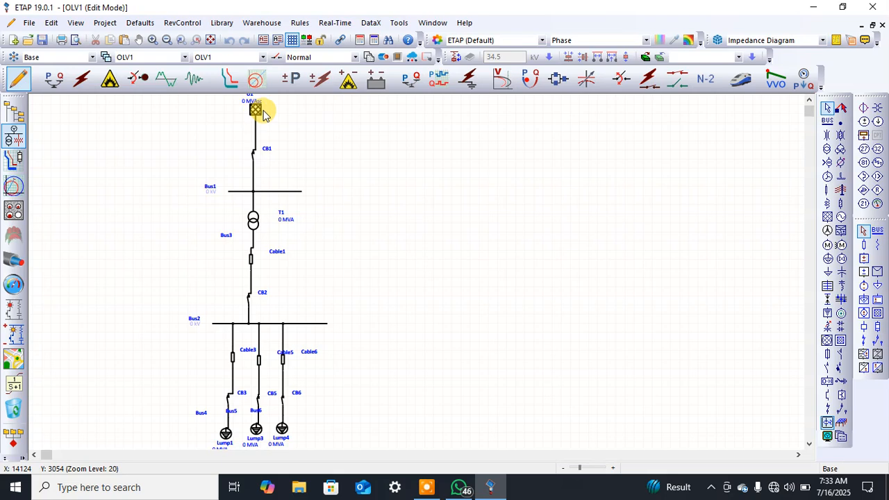
Consult the hand-drawn diagram in WhatsApp, return to ETAP, and set power grid U1's rated voltage to 33 kV and operating power to 100 MW.
click(257, 111)
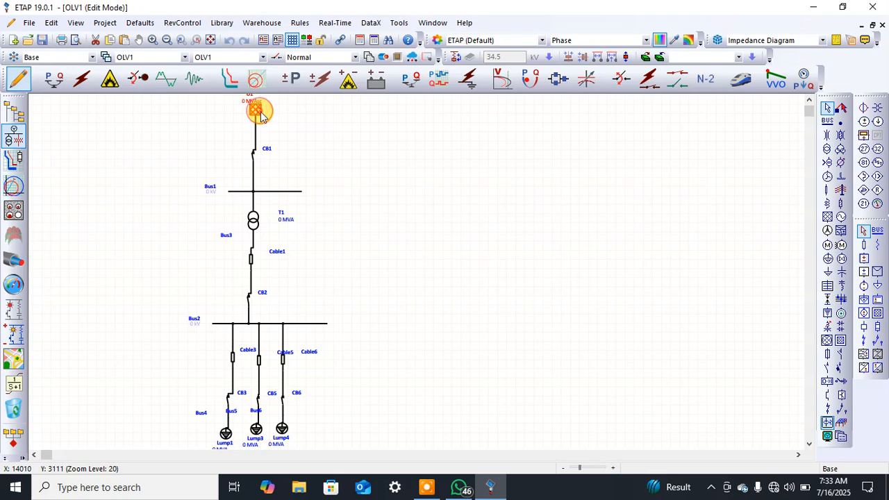
click(264, 191)
click(471, 488)
mouse_move(472, 254)
mouse_down()
mouse_move(461, 146)
mouse_move(446, 229)
mouse_up()
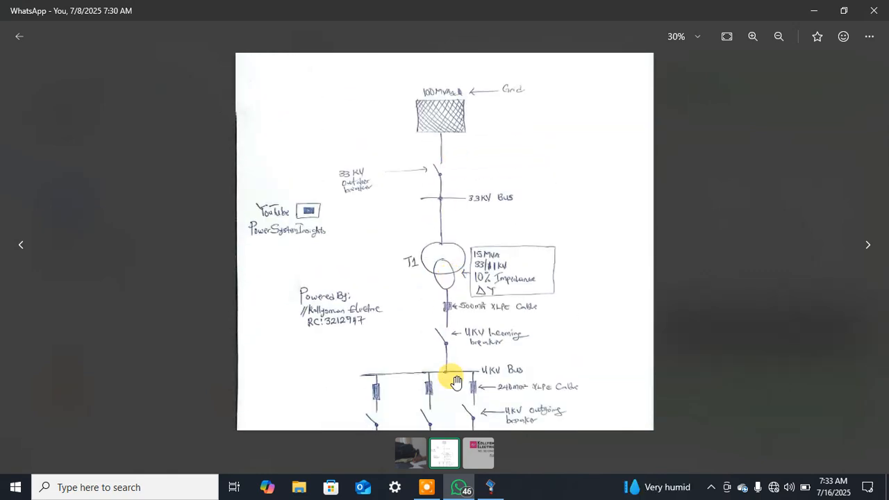
click(484, 489)
double_click(255, 109)
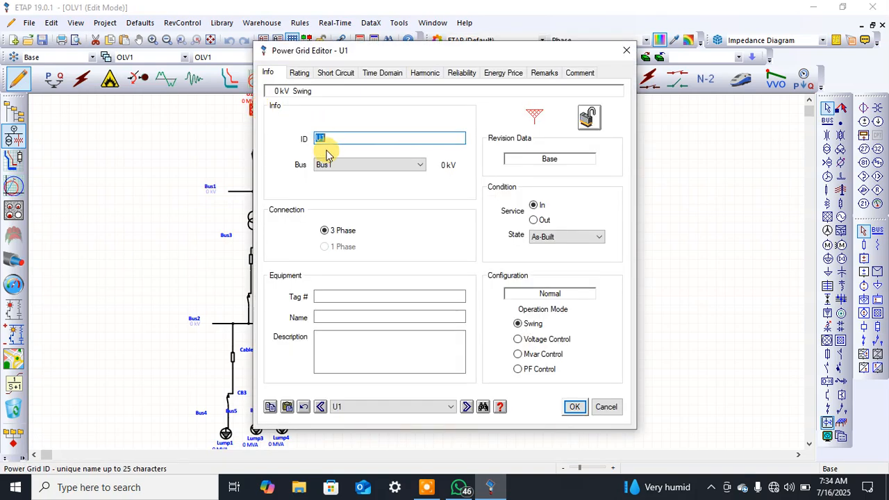
click(301, 73)
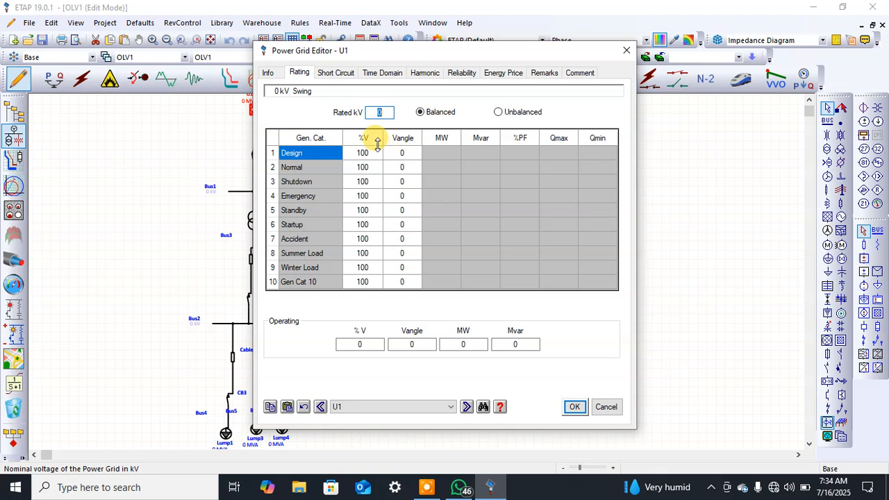
text(33)
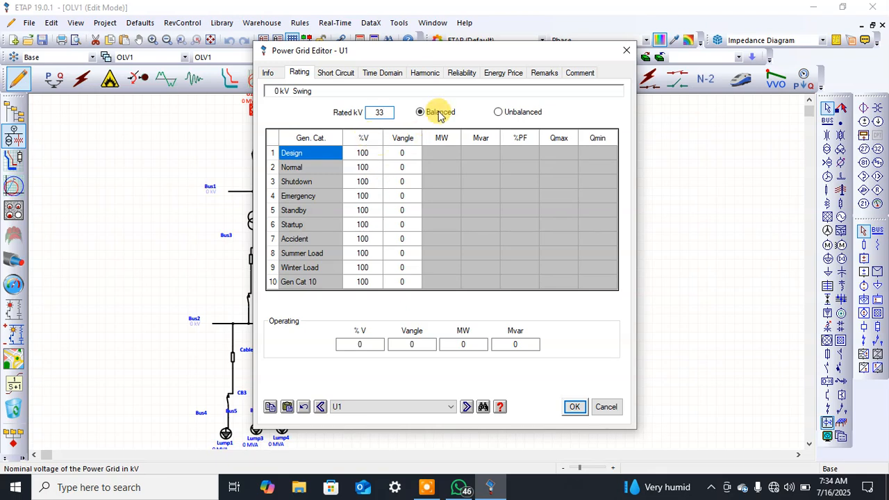
click(463, 345)
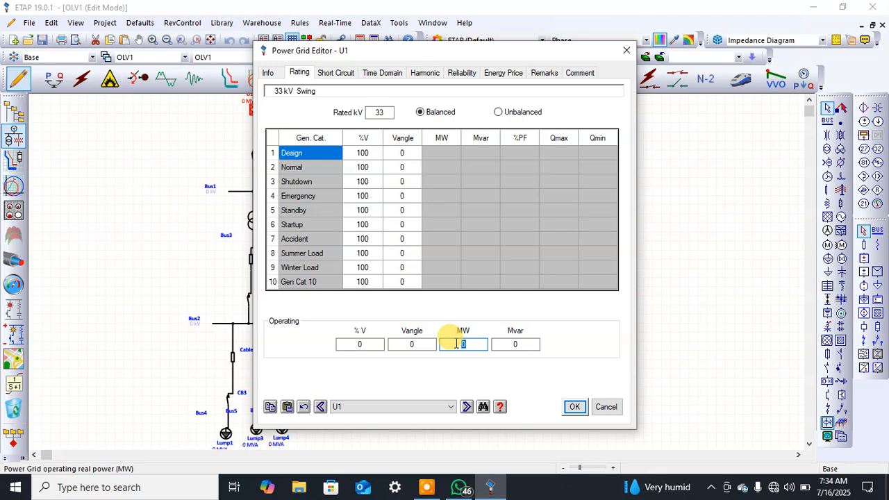
text(100)
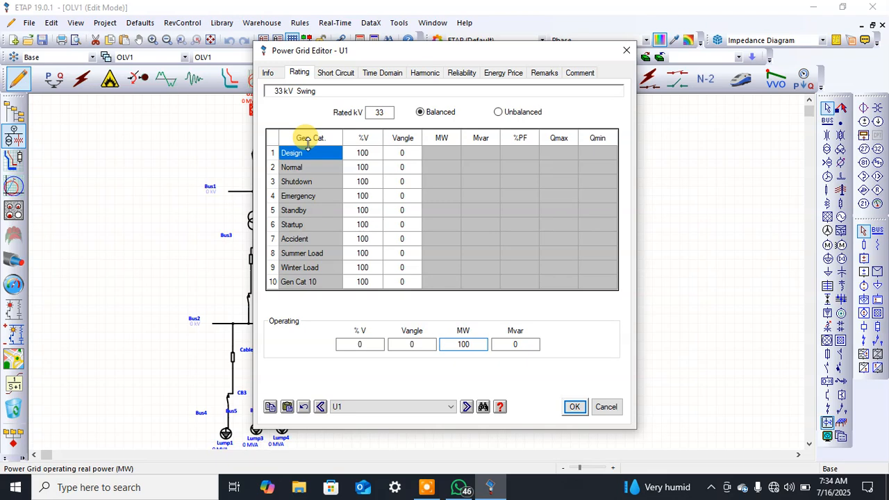
click(576, 408)
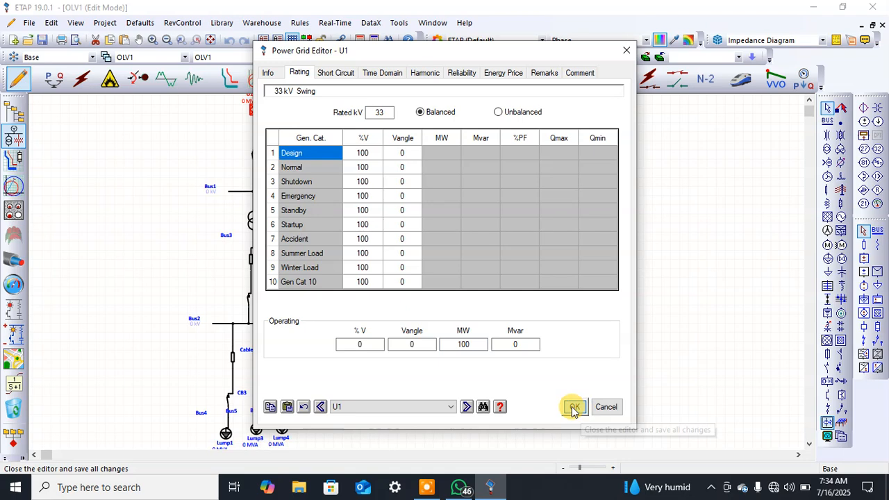
Set power grid U1's three-phase short-circuit rating to 100 MVAsc and save the changes.
scroll(355, 264, up, 2)
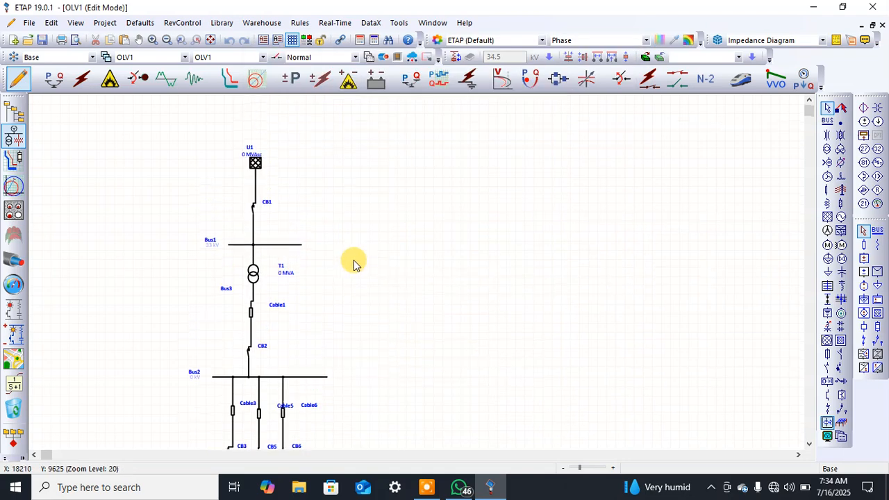
double_click(257, 164)
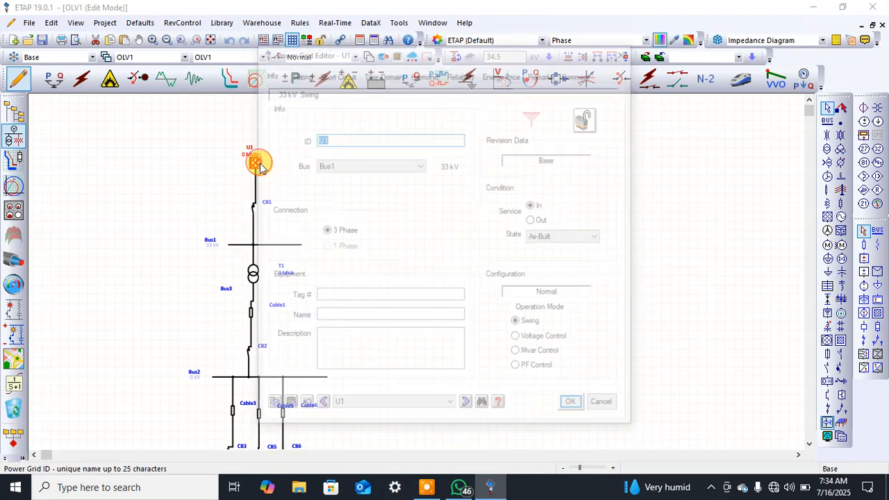
click(301, 73)
click(332, 72)
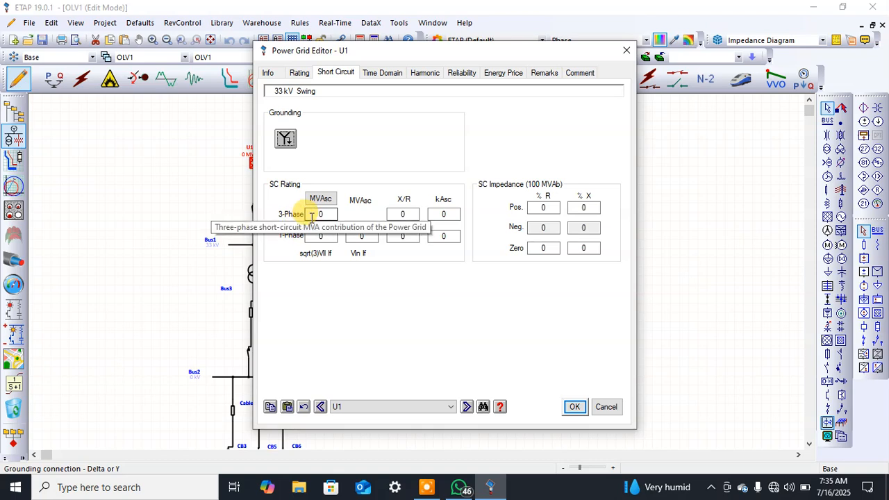
key(BackSpace)
text(1)
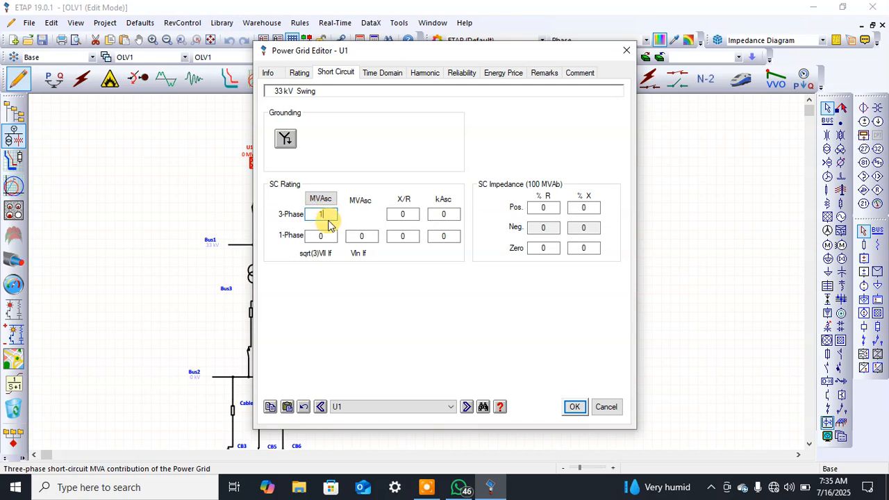
text(00)
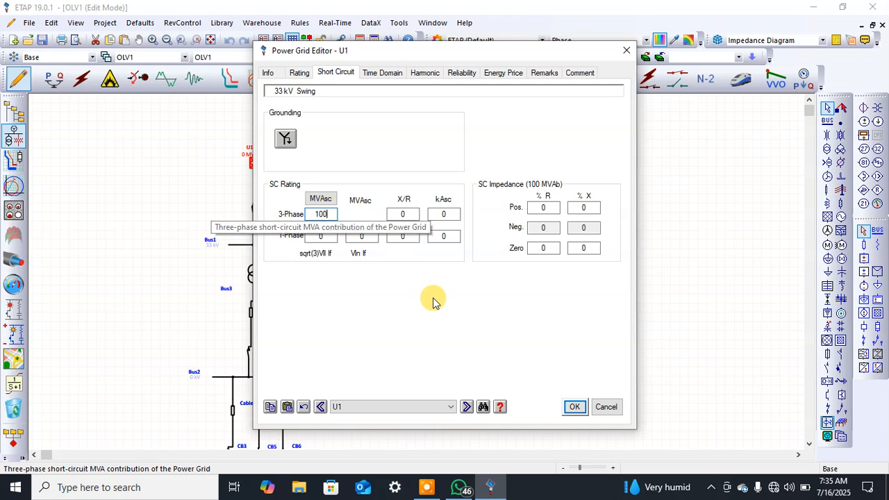
click(570, 407)
click(571, 407)
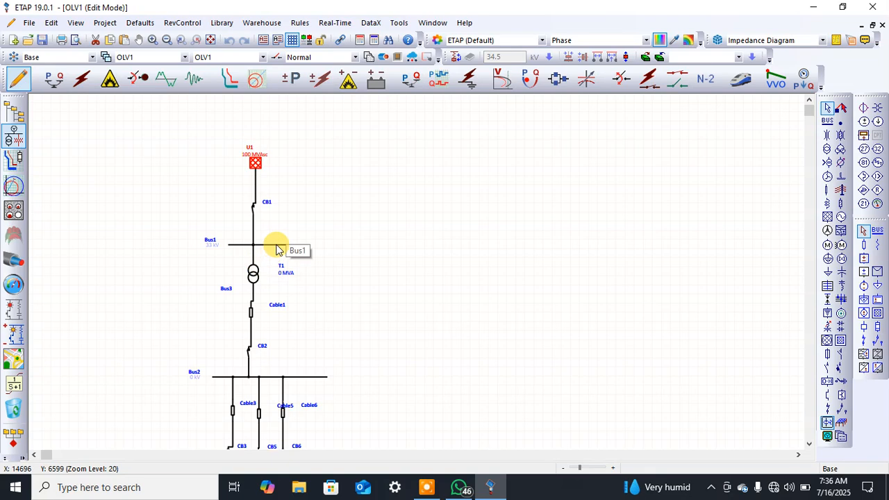
Choose the Shell connection for transformer T1 and set its secondary winding voltage rating to 11 kV.
double_click(254, 276)
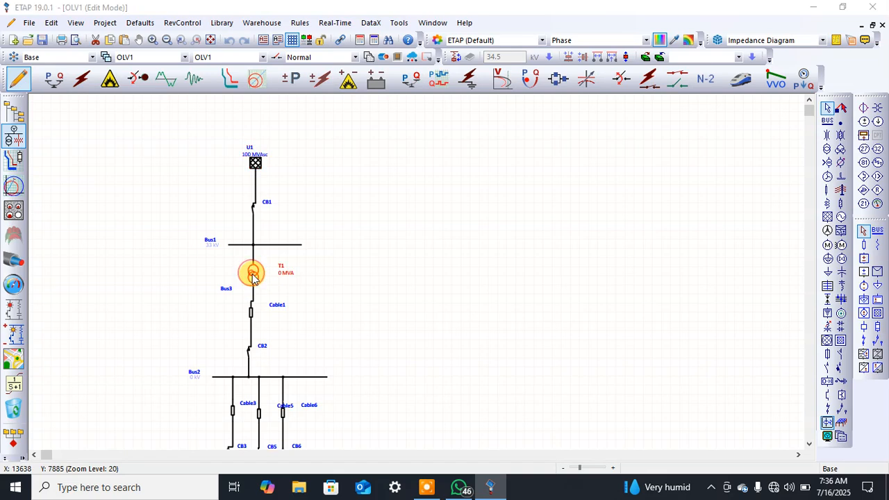
double_click(311, 127)
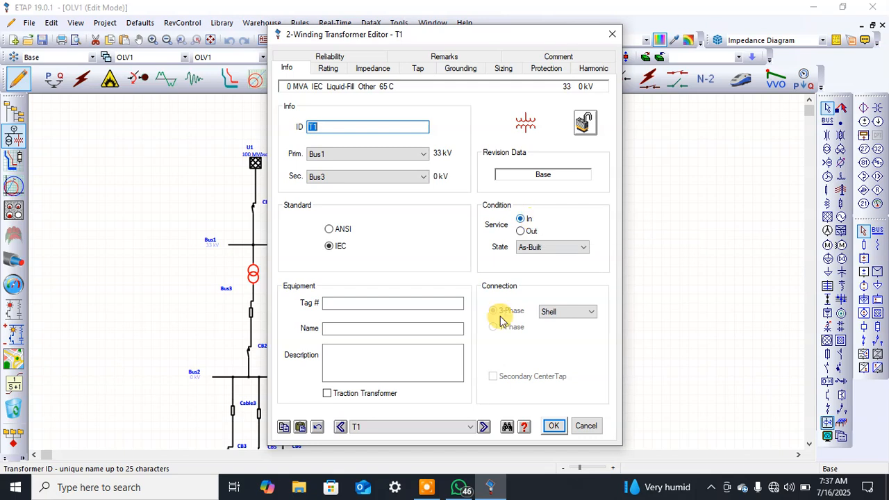
click(582, 313)
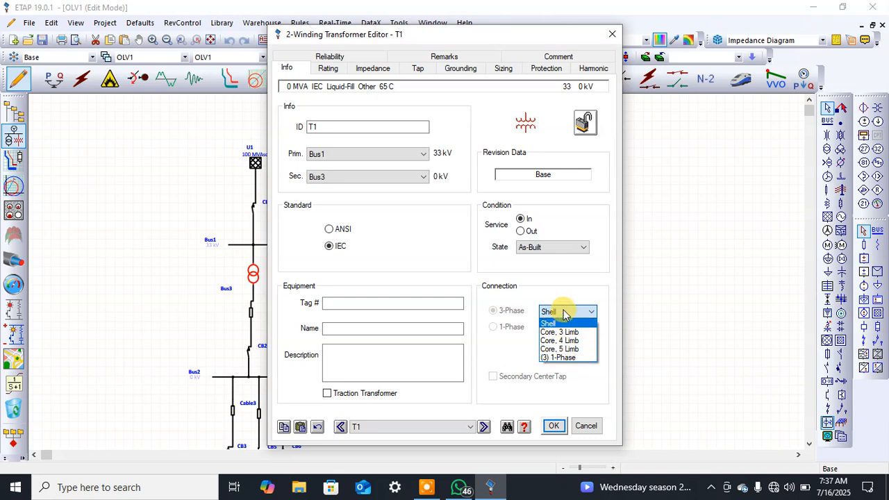
click(562, 323)
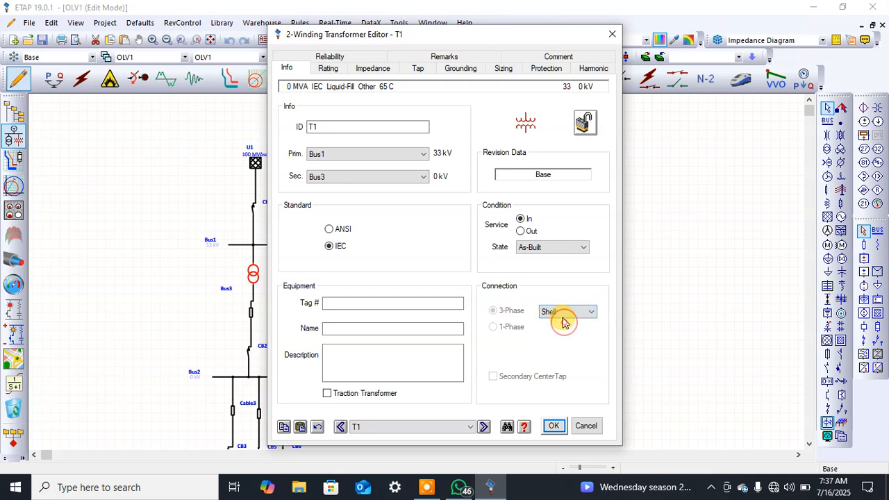
click(326, 69)
click(339, 125)
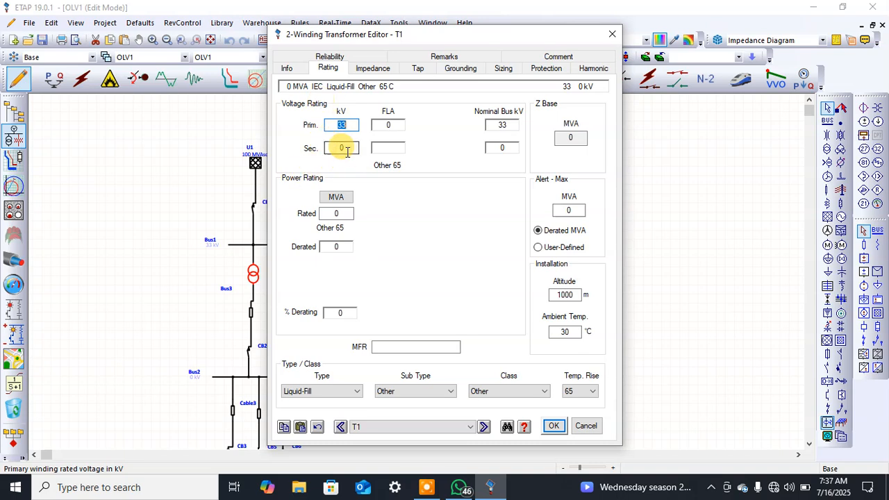
click(340, 149)
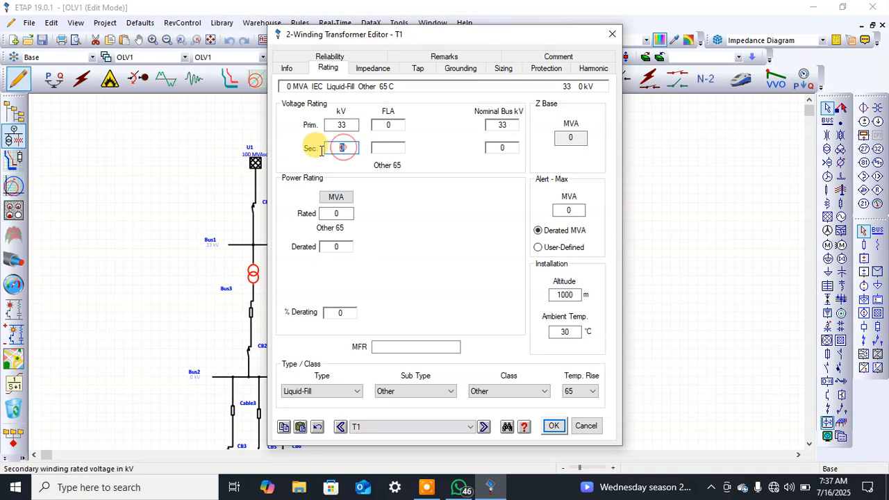
text(11)
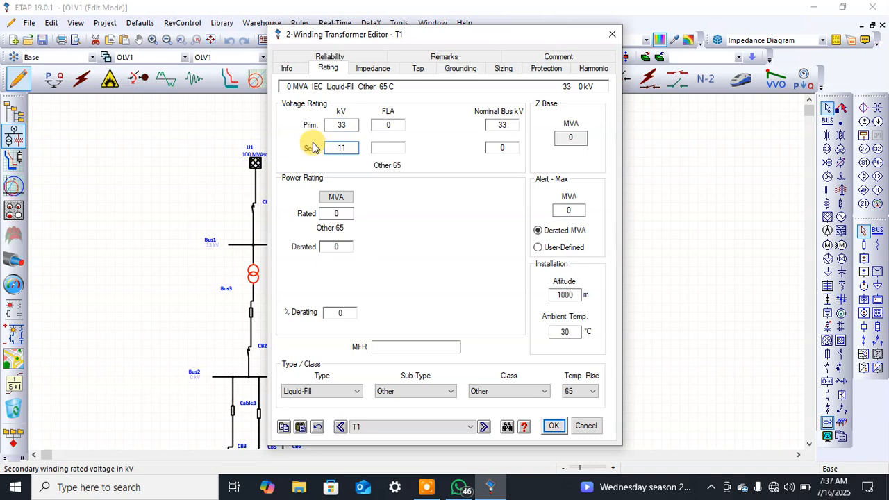
Check T1's ratings on the WhatsApp diagram, return to ETAP, and set the transformer's rated power to 15 MVA.
click(467, 490)
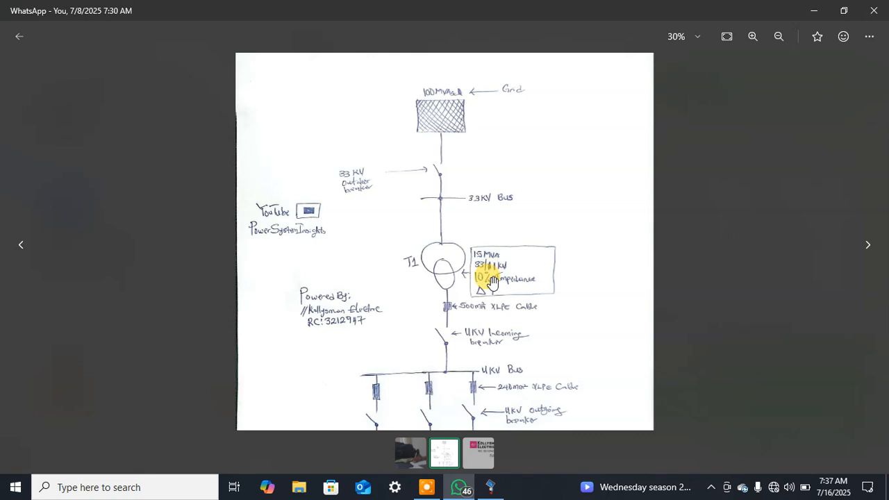
click(491, 487)
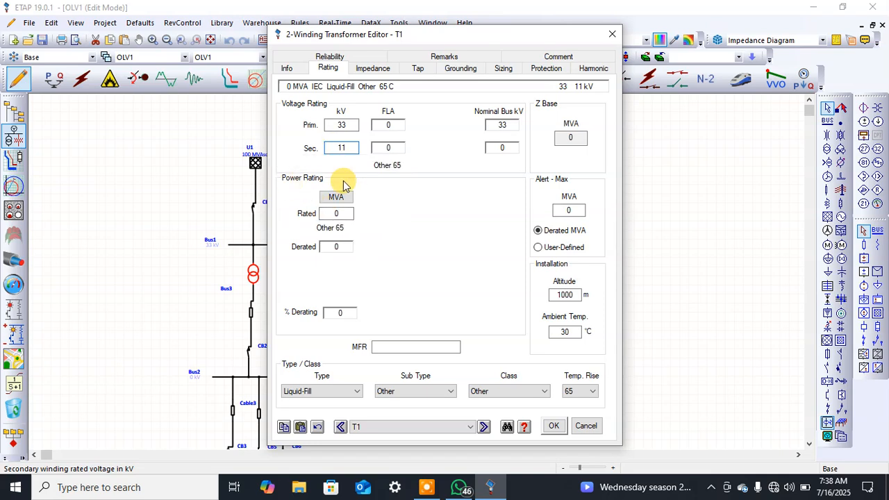
click(460, 490)
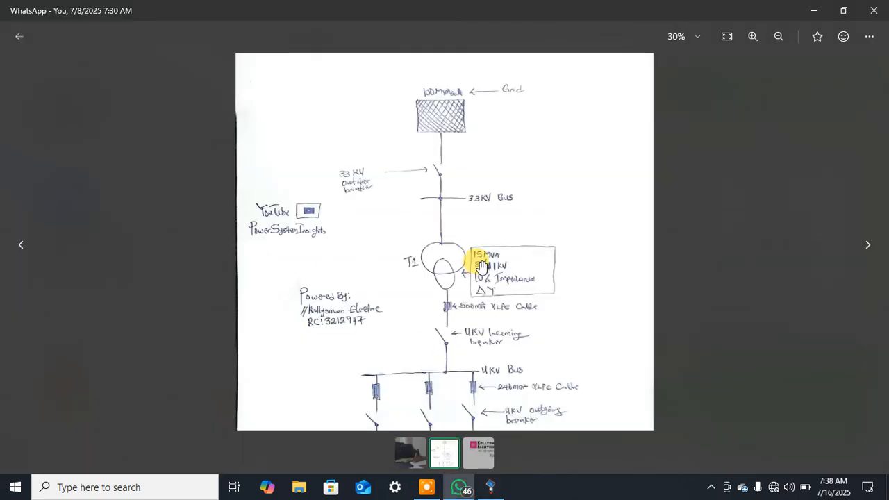
click(486, 487)
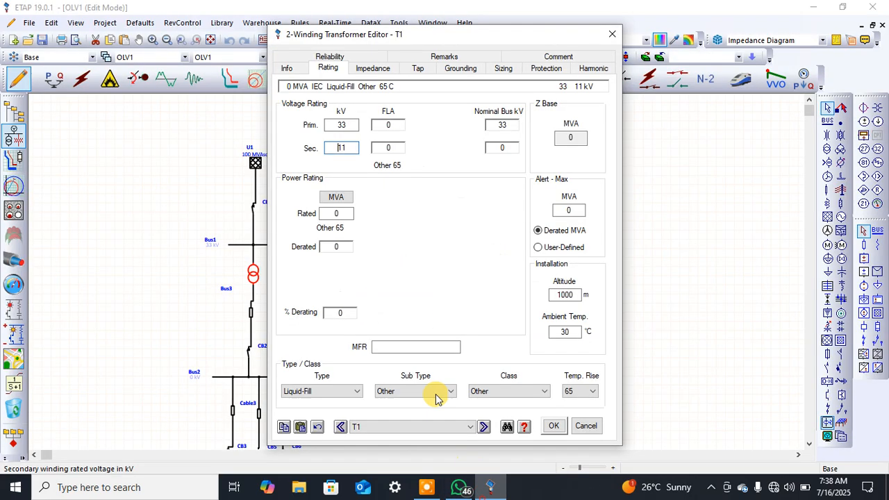
click(336, 214)
text(15)
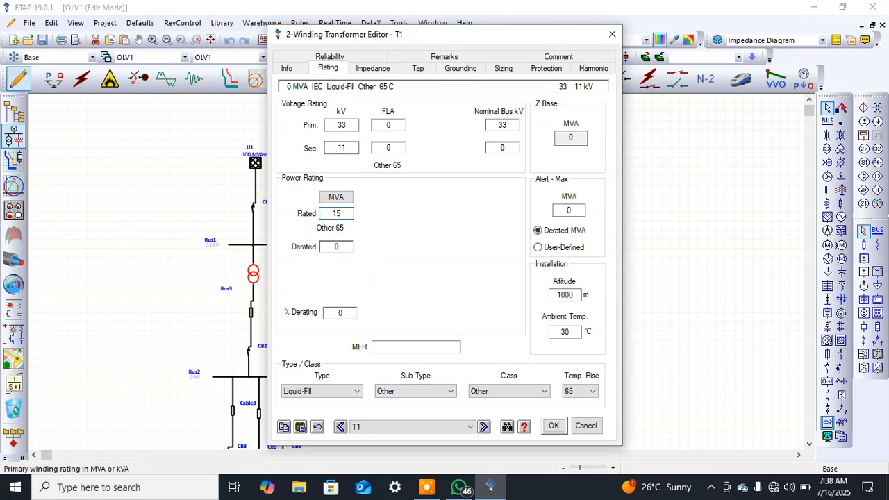
key(Tab)
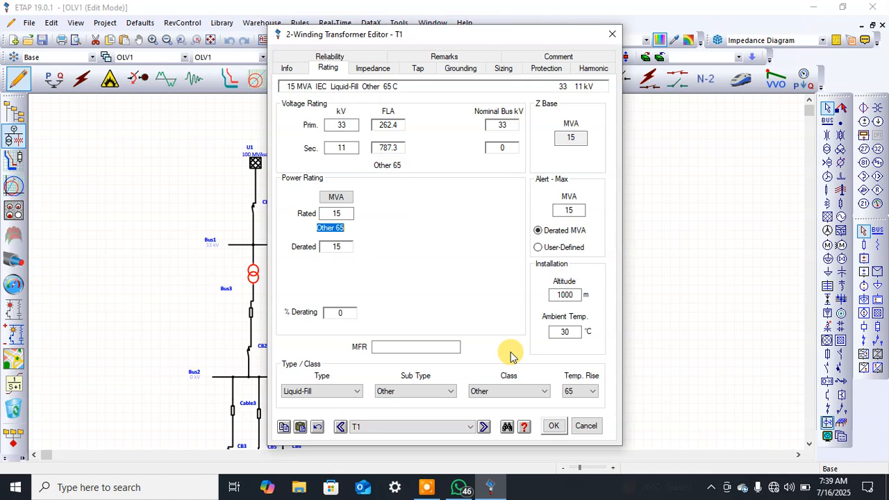
click(438, 490)
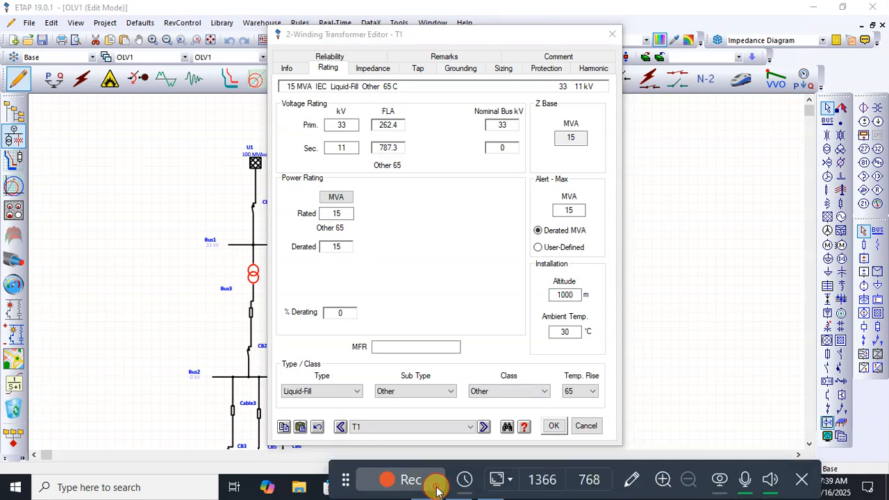
click(436, 486)
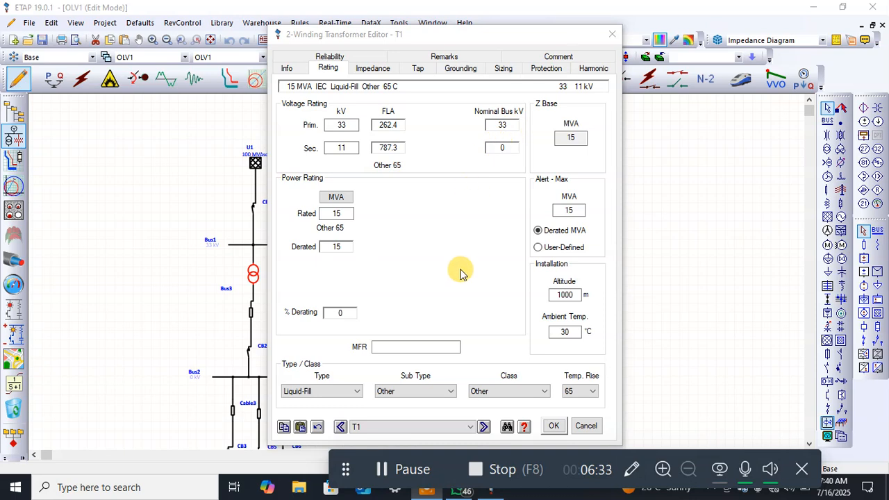
Review T1's voltage and power ratings, and apply the typical Z and X/R values to its impedance.
click(379, 68)
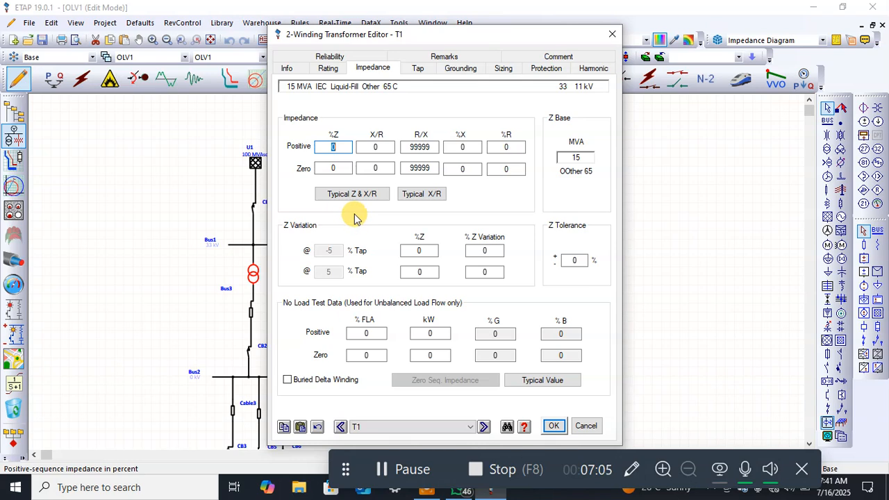
click(329, 69)
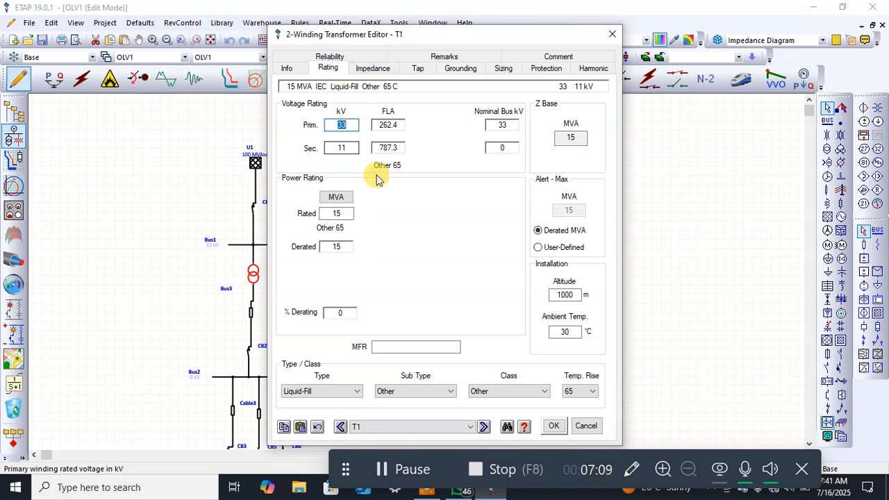
click(373, 68)
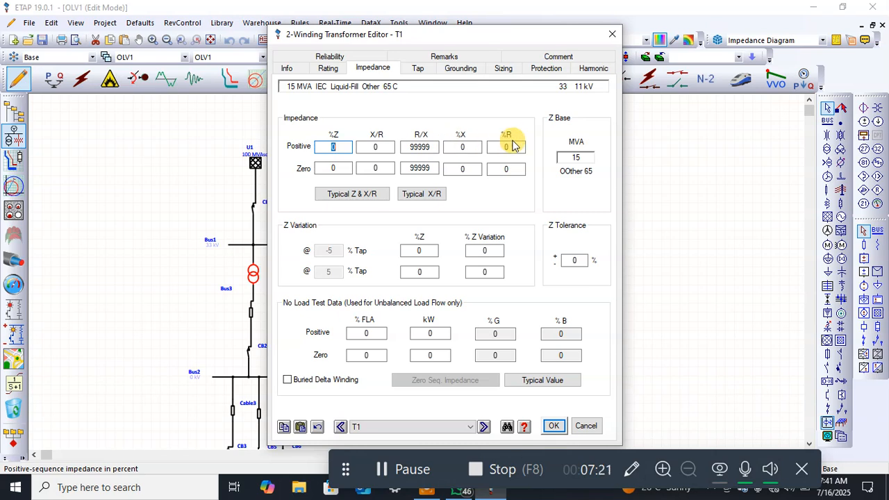
click(351, 196)
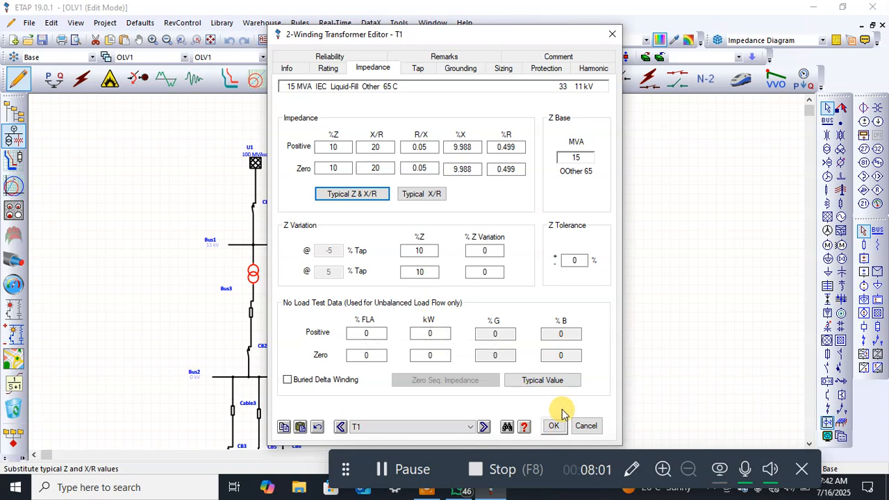
Review transformer T1's tap settings, vector group and available phase-shift angles.
click(419, 68)
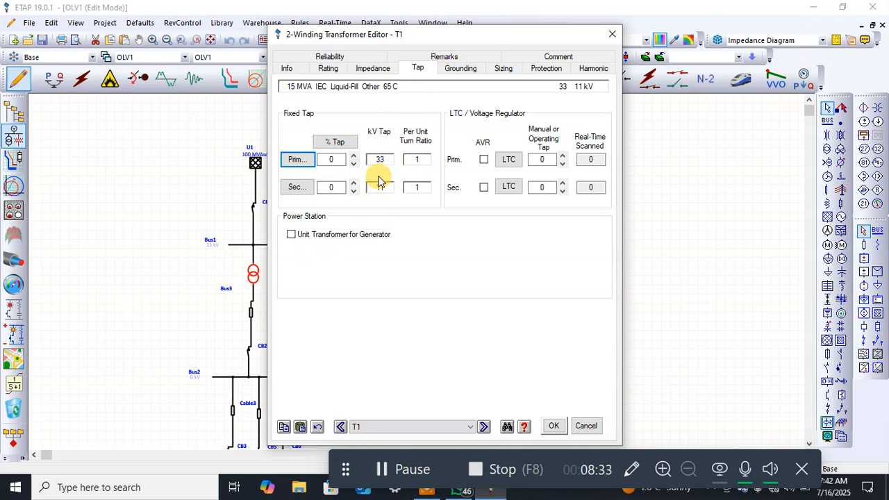
click(456, 67)
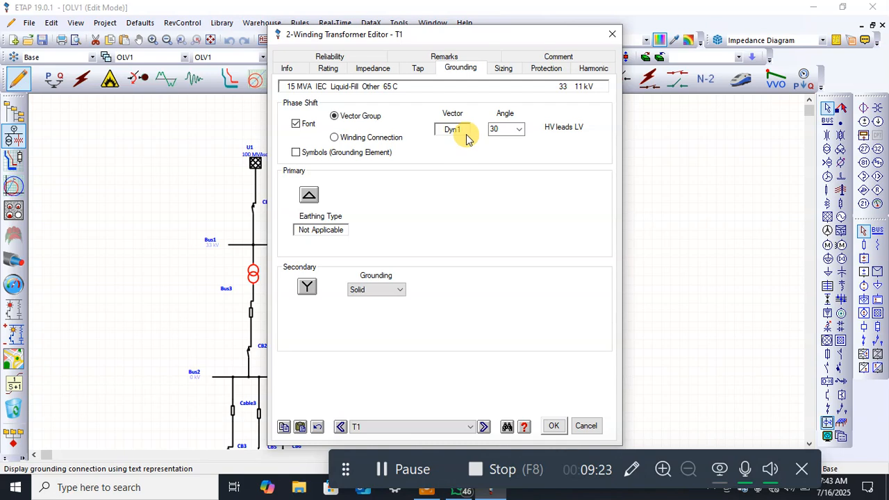
click(519, 130)
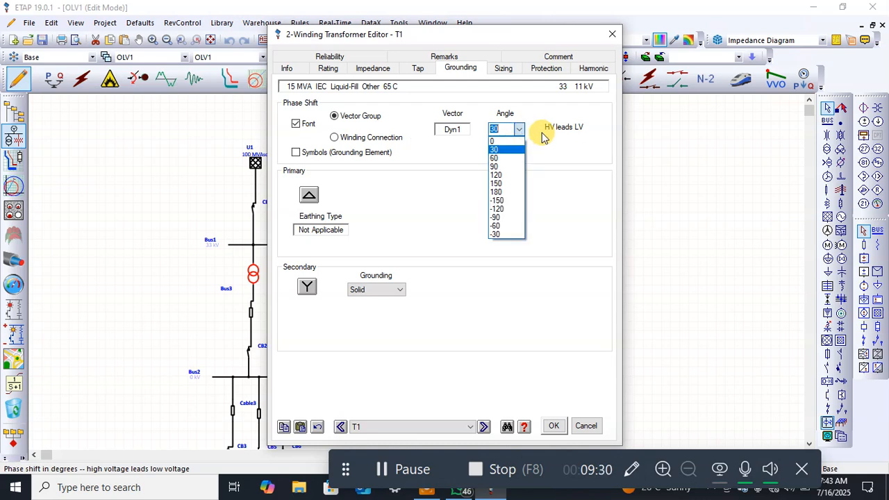
click(541, 133)
click(508, 146)
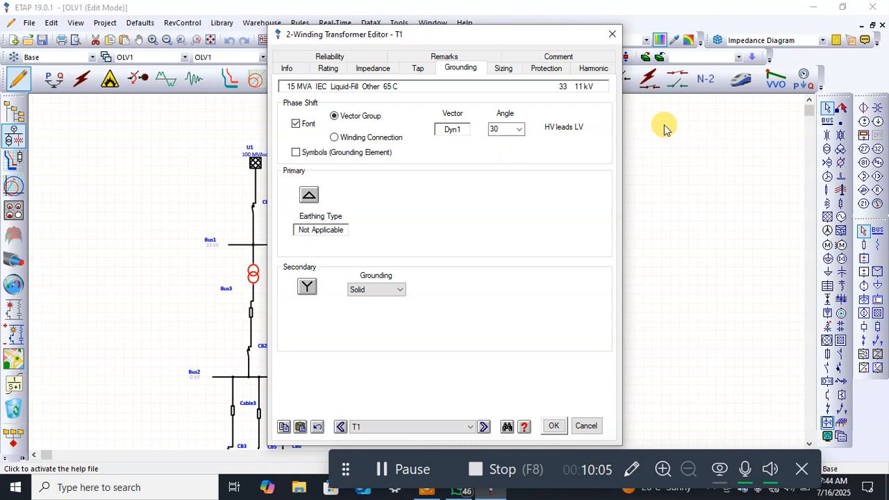
Try a phase-shift angle of -30 for T1's vector group, and return the angle to 30.
click(517, 130)
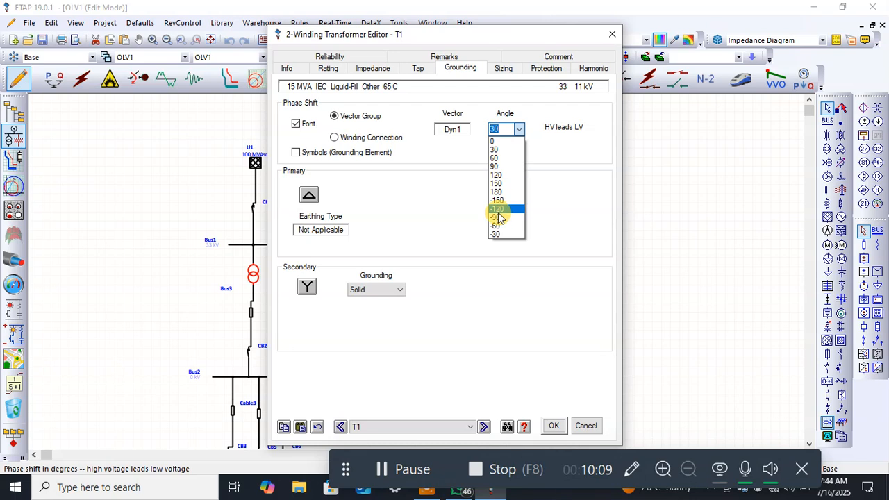
click(500, 235)
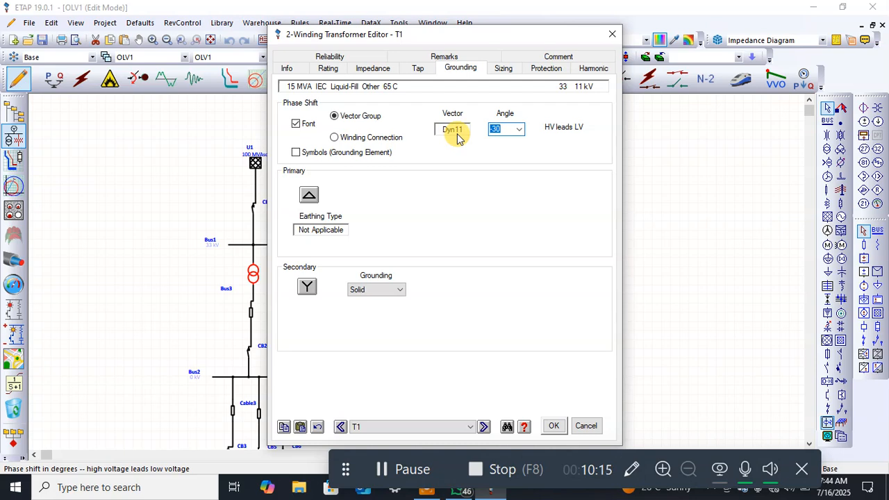
click(519, 129)
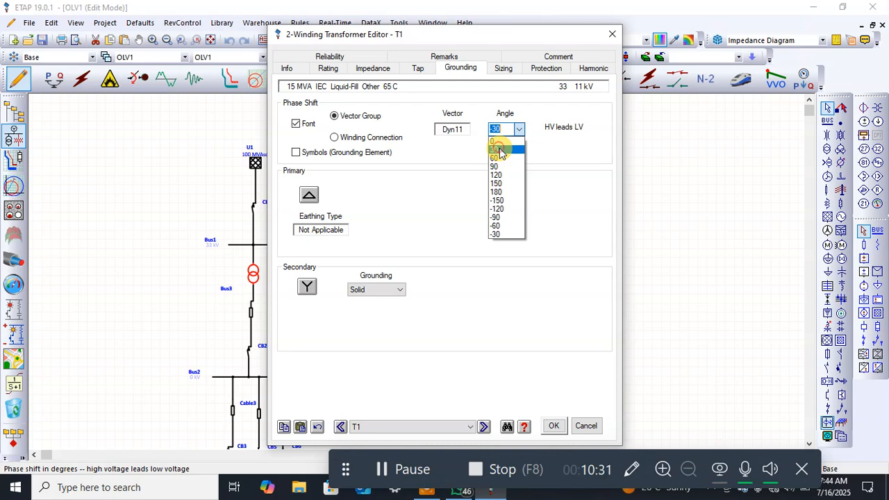
click(500, 152)
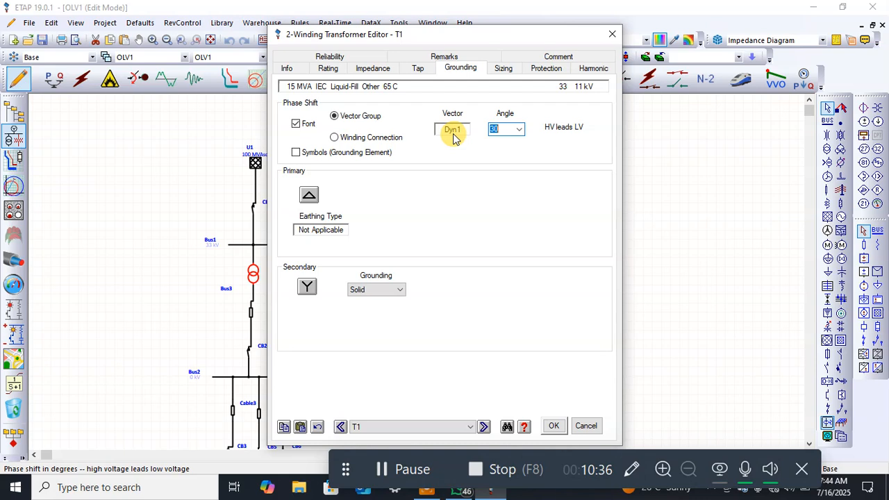
Switch T1's primary winding to wye, look through its grounding types, and return the winding to delta.
click(309, 198)
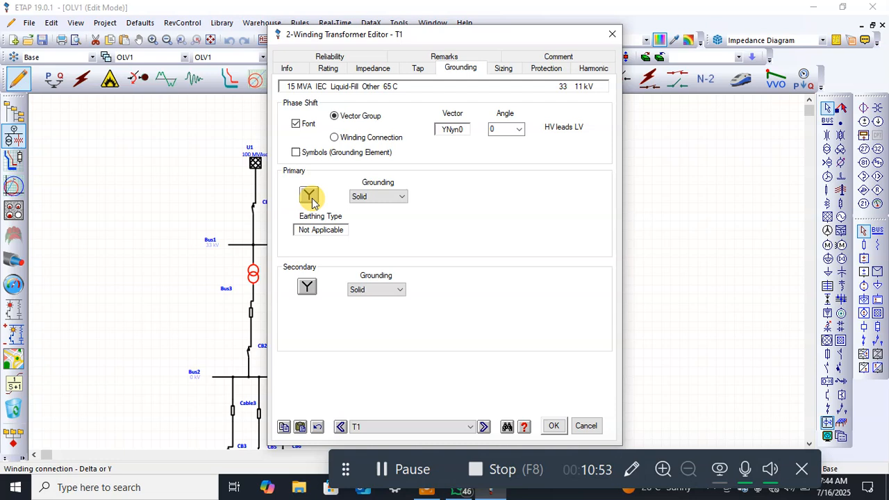
click(390, 198)
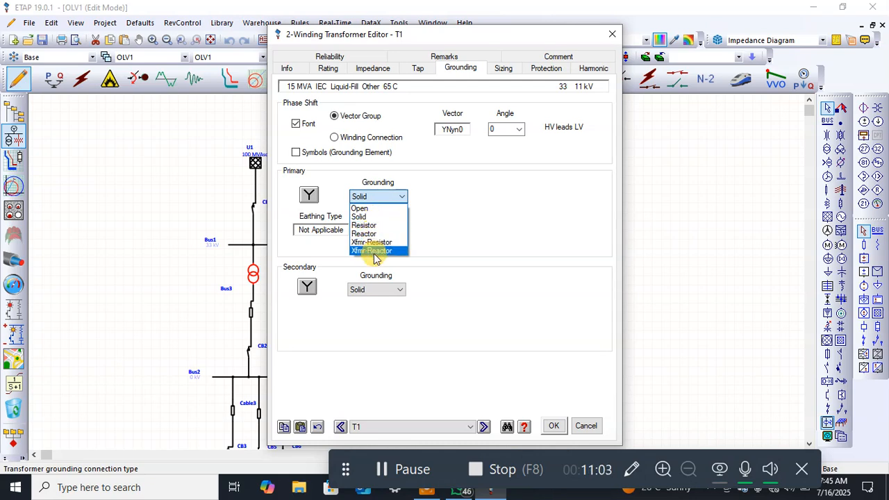
click(309, 198)
click(309, 197)
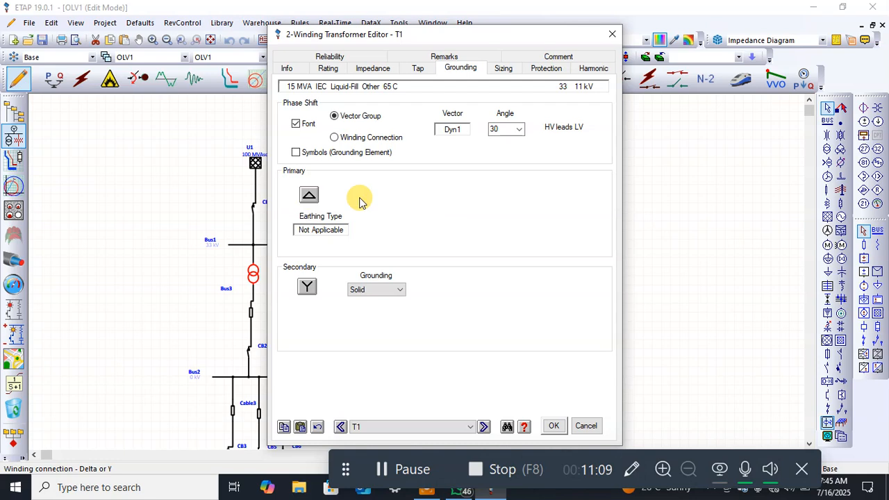
Check T1's winding connection on the WhatsApp diagram, return to ETAP, and save the transformer with Solid secondary grounding.
click(457, 489)
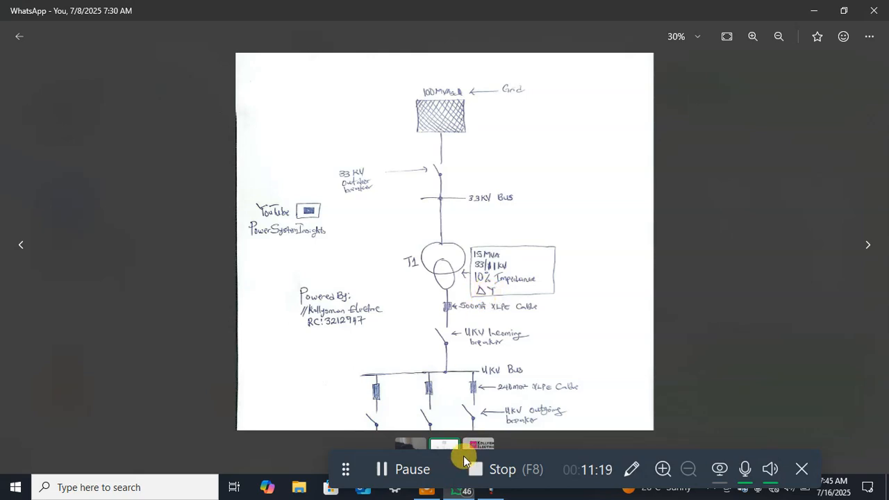
click(493, 491)
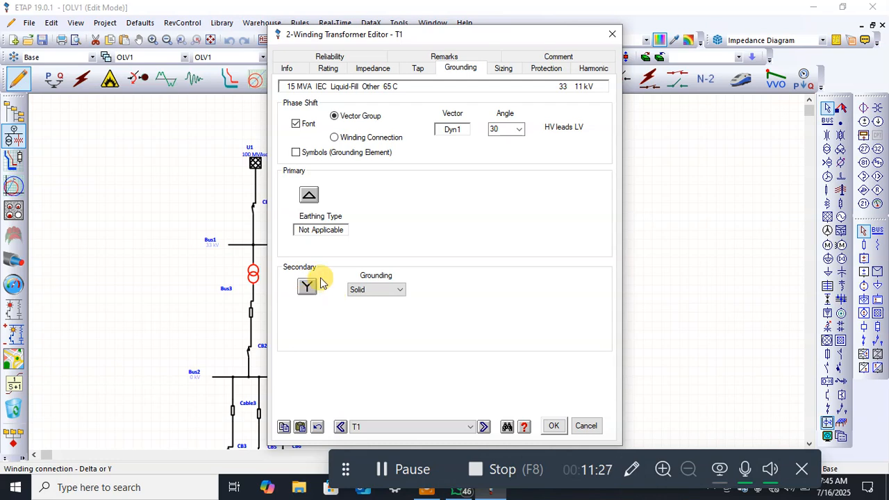
click(382, 294)
click(374, 310)
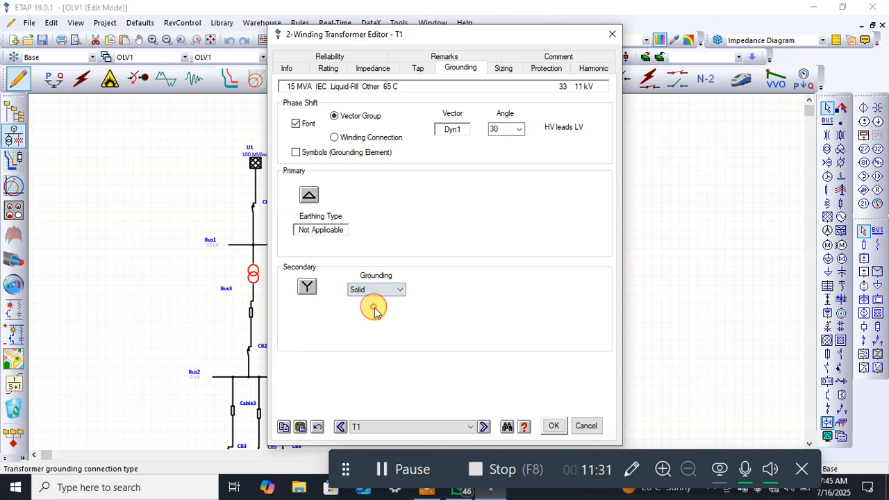
click(552, 427)
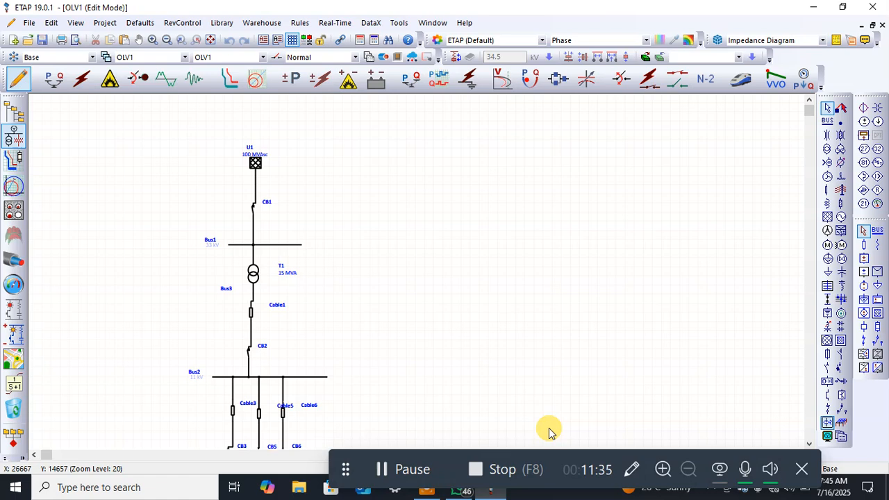
Reopen transformer T1's editor to review its general information, and close it.
click(253, 275)
double_click(254, 274)
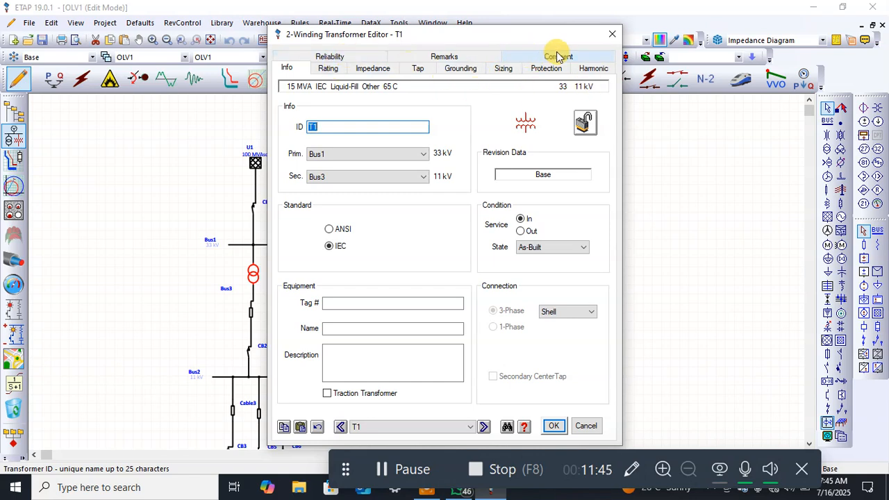
click(553, 425)
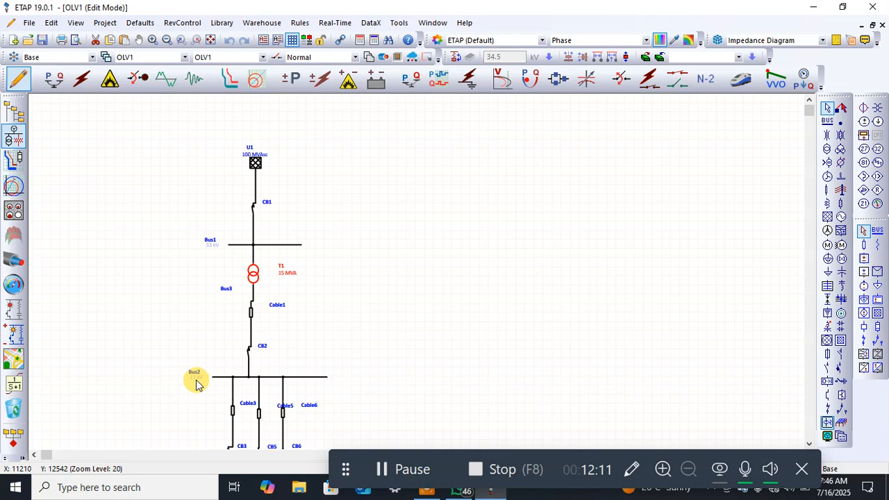
Examine the cable below T1 on the WhatsApp diagram for its size and type, comparing it with Cable1 in ETAP.
scroll(196, 385, up, 3)
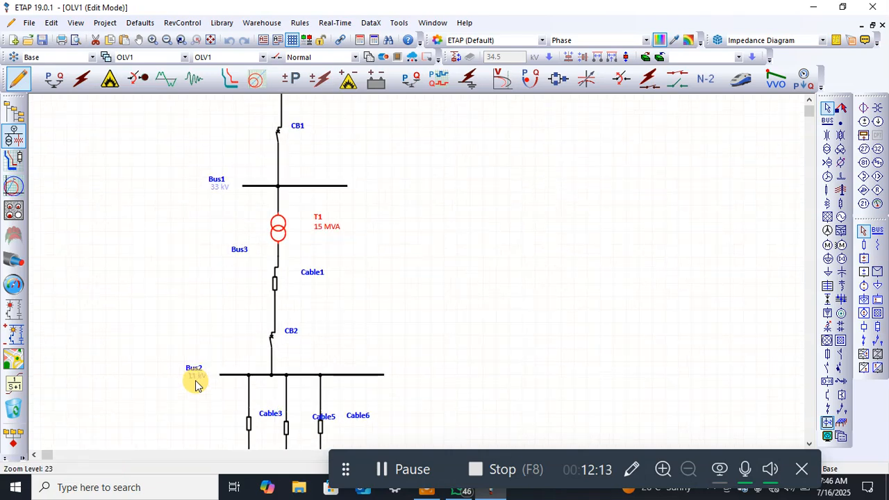
scroll(196, 383, up, 2)
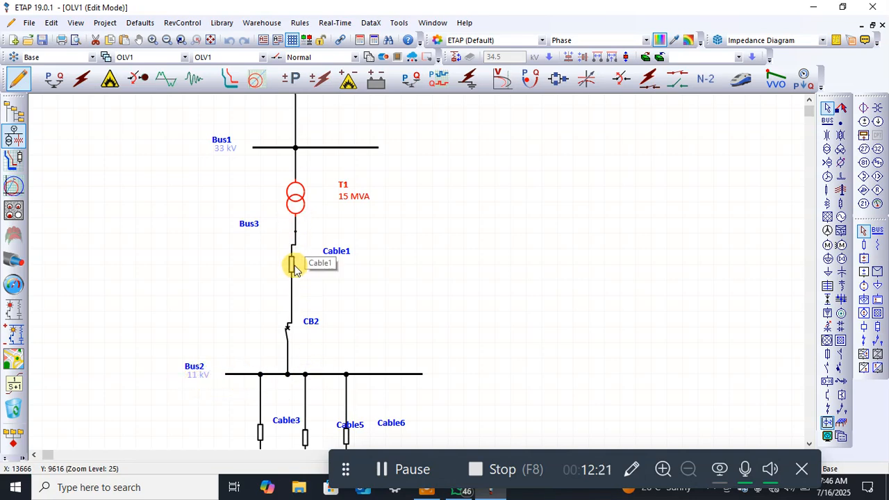
click(462, 492)
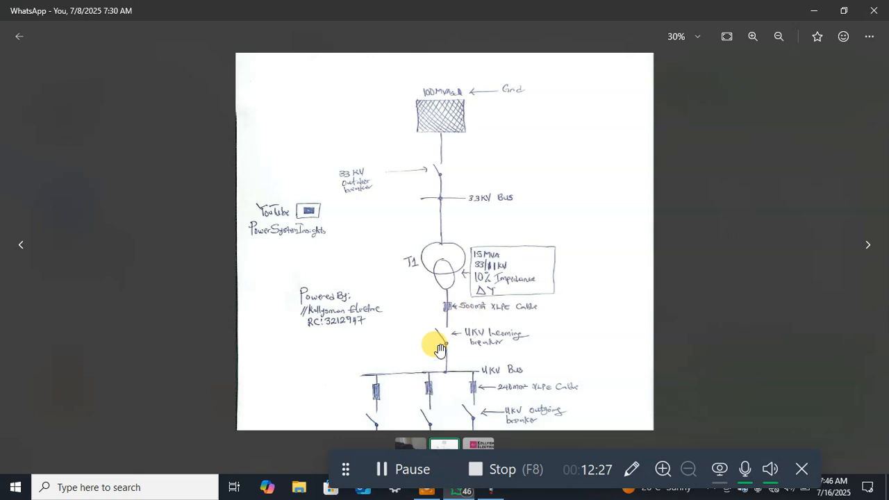
click(485, 493)
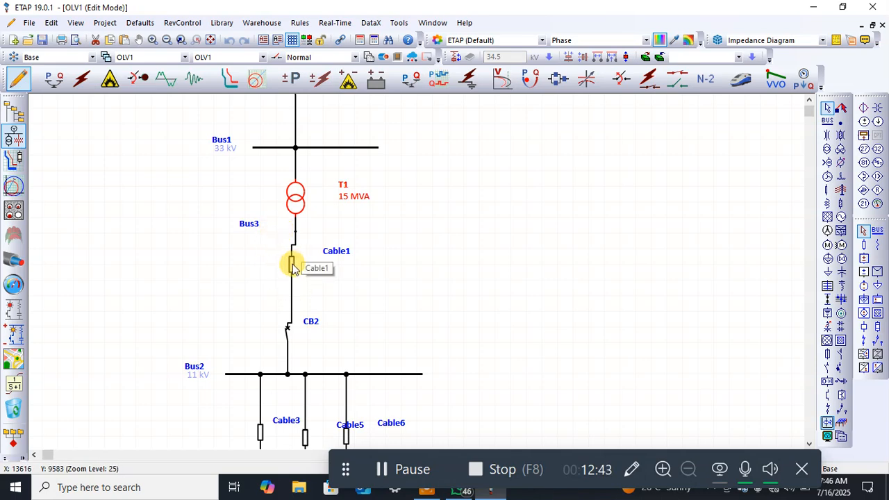
click(460, 491)
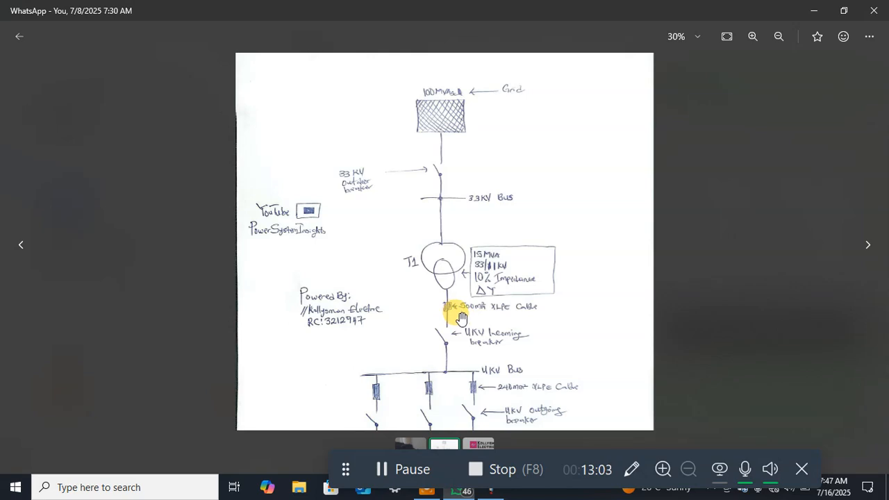
mouse_move(463, 490)
click(486, 493)
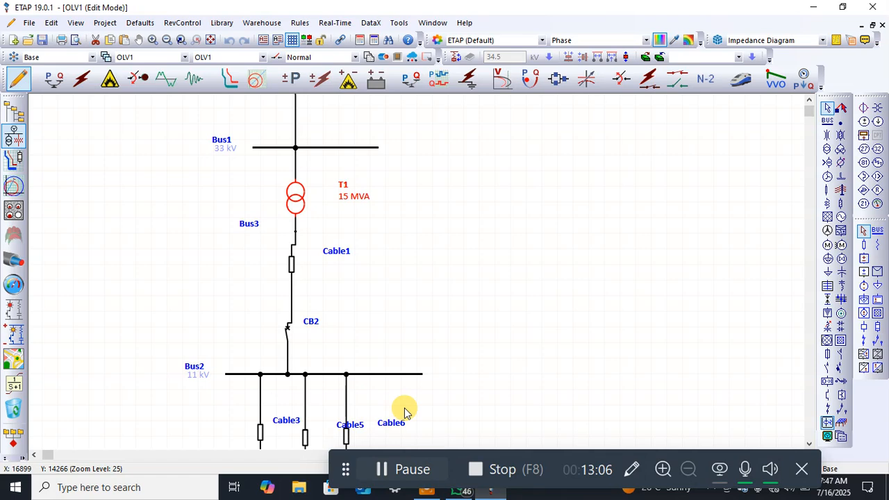
click(457, 490)
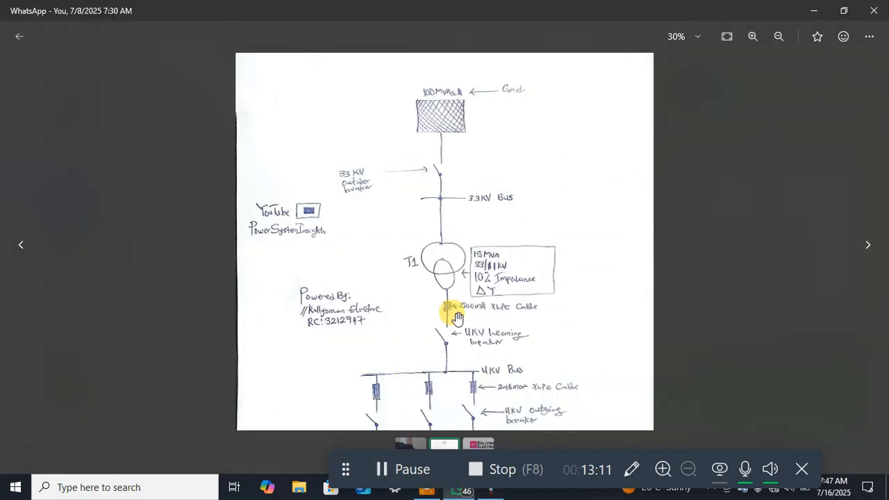
scroll(476, 314, up, 2)
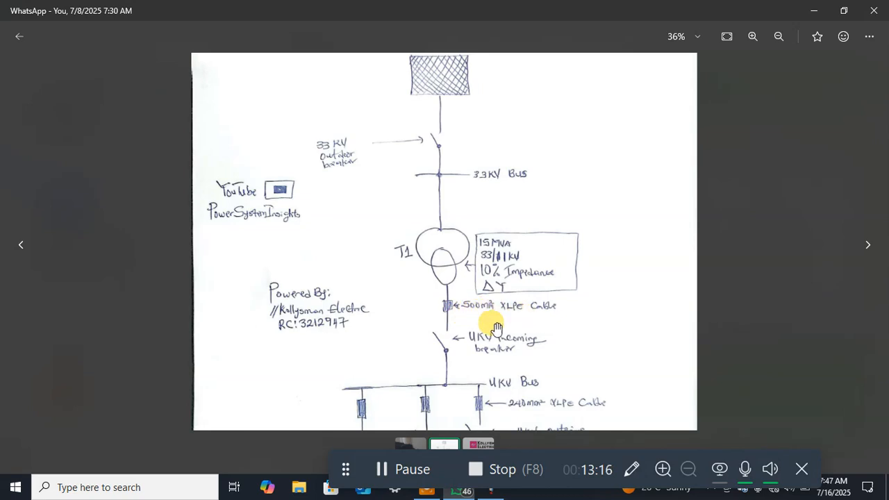
click(490, 491)
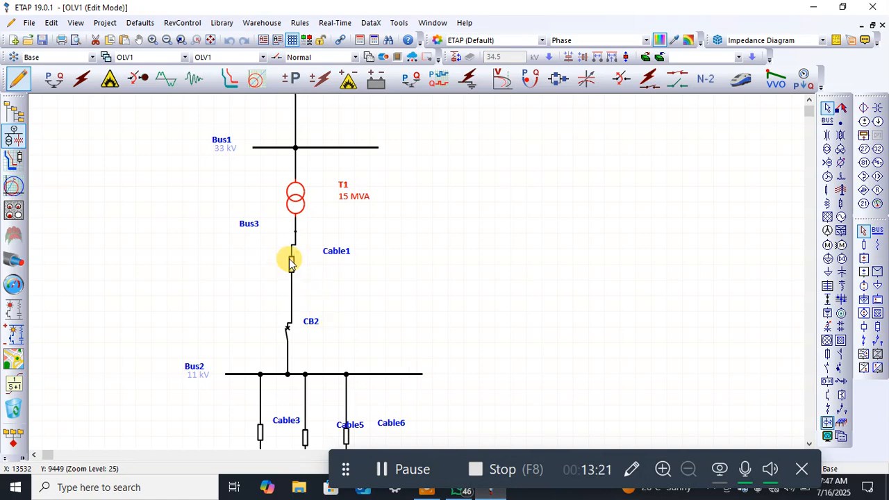
Align Cable1 vertically under transformer T1 and set its length to 5 m.
drag(291, 263, 296, 265)
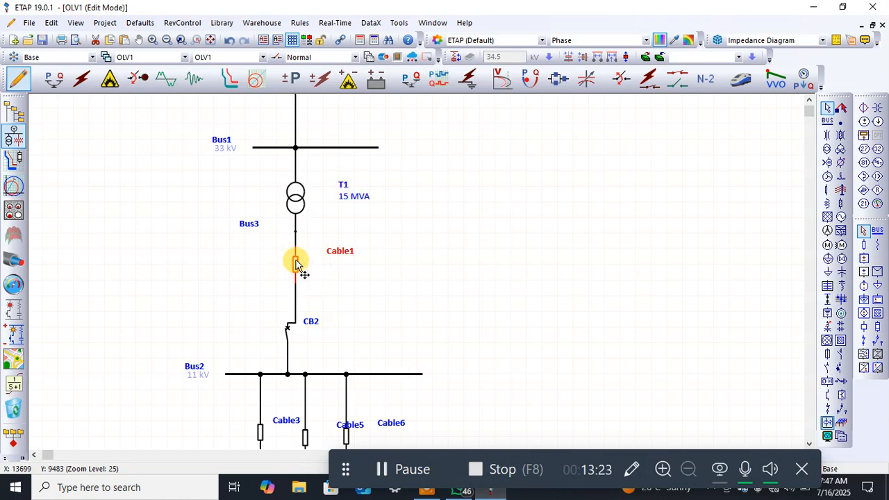
double_click(296, 263)
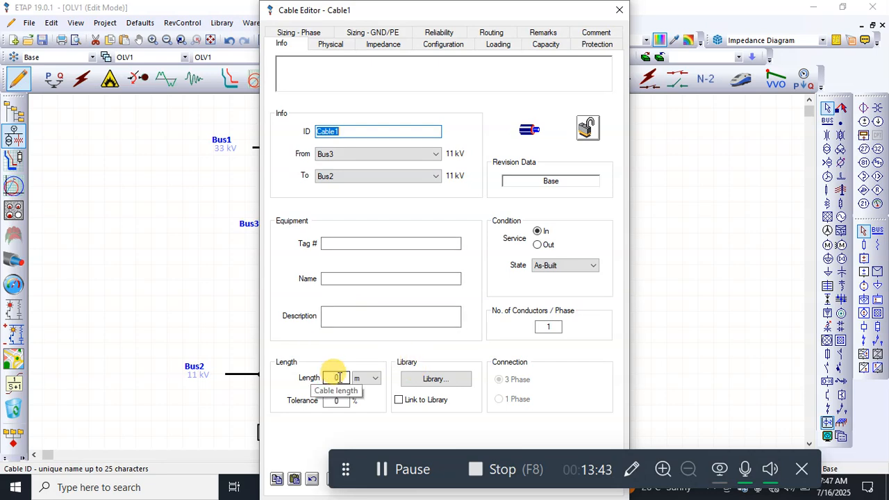
drag(339, 378, 292, 379)
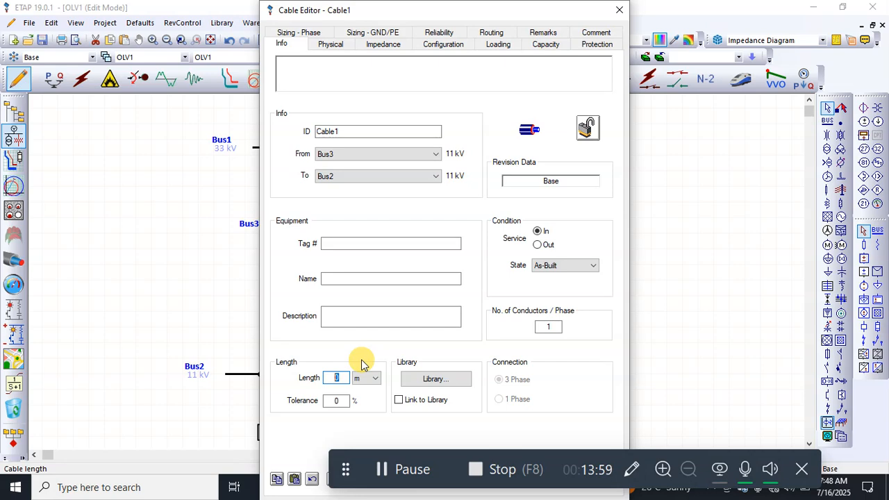
text(5)
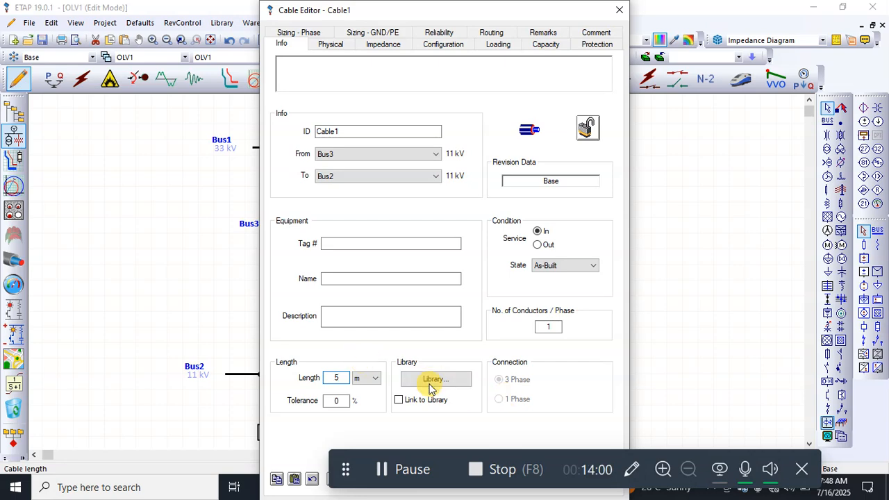